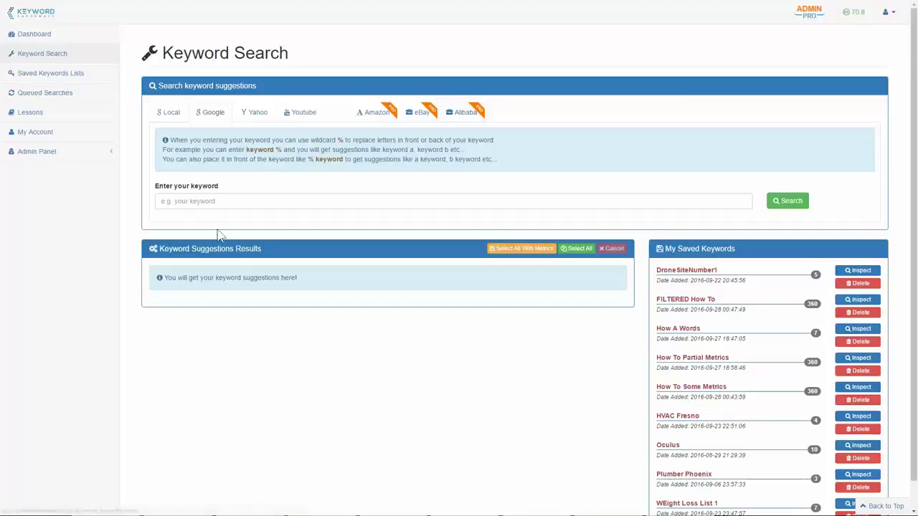
Search Google keyword suggestions for "how to play".
left_click(224, 197)
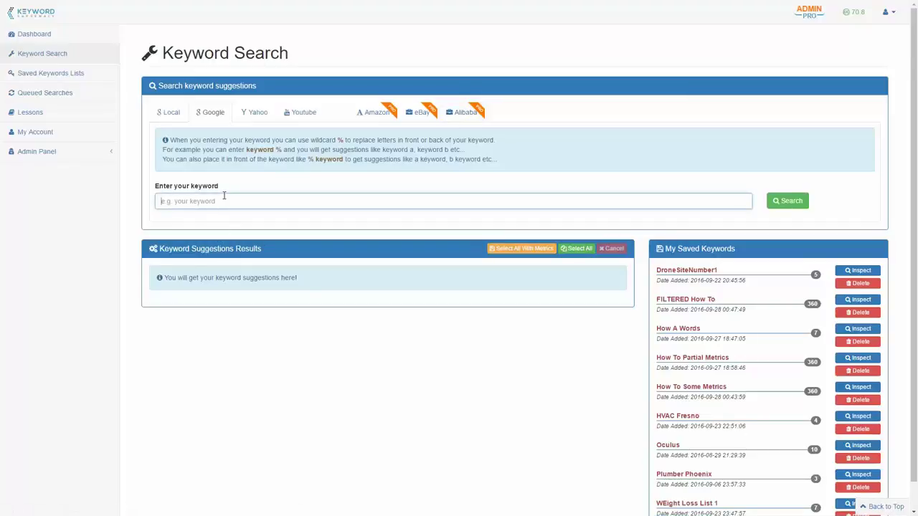
type("how to play")
key("Return")
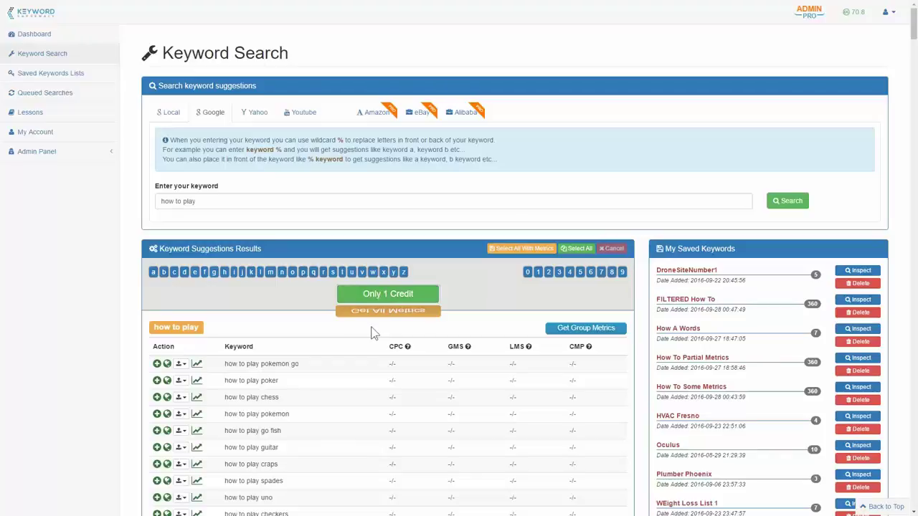
Submit all the "how to play" suggestions for metrics analysis and dismiss the confirmation.
scroll(370, 342, "down", 2)
scroll(372, 344, "up", 2)
scroll(371, 344, "up", 1)
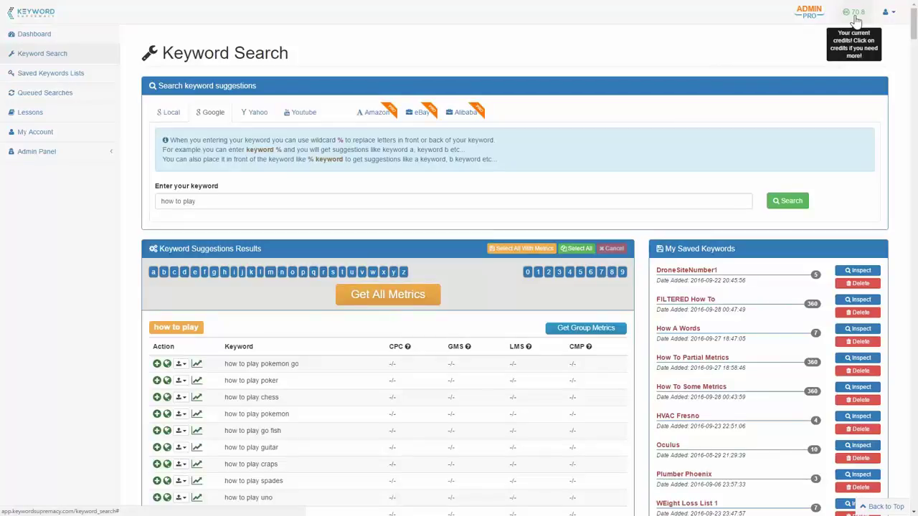
left_click(393, 295)
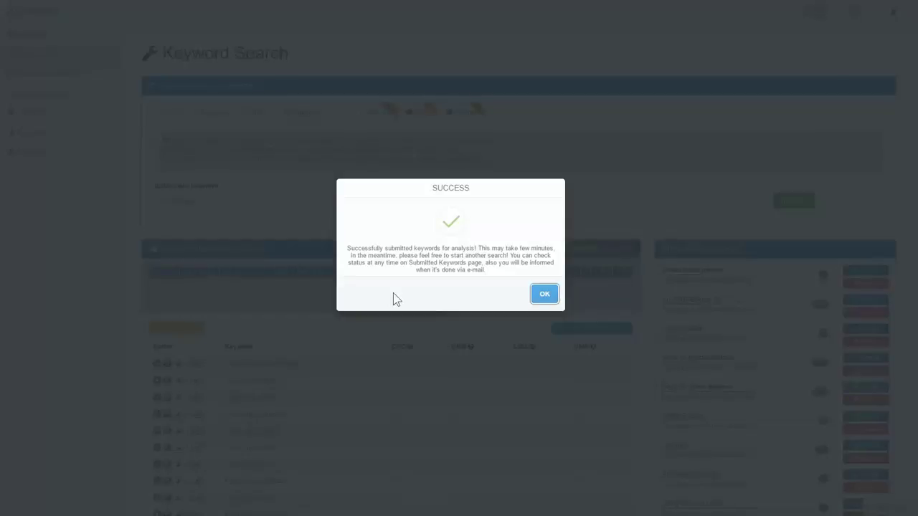
left_click(536, 294)
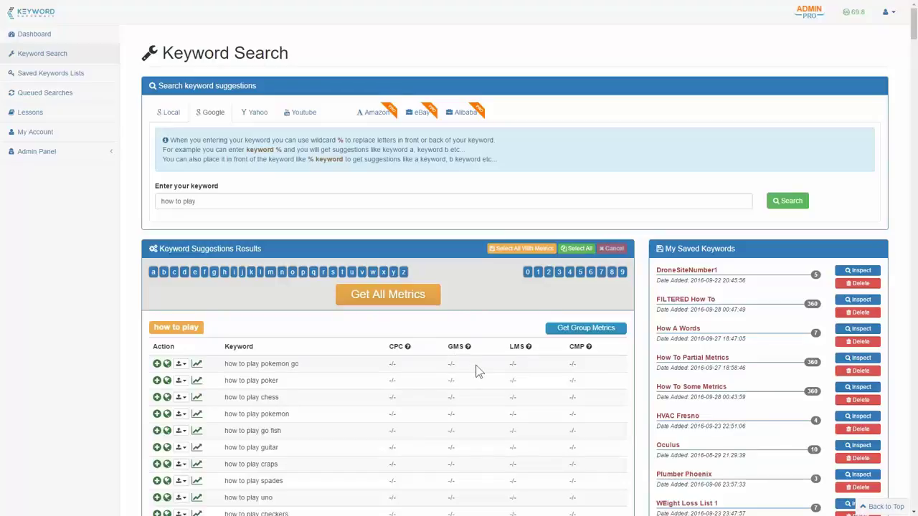
Get the group metrics for the "how to play c" keywords and dismiss the save reminder.
scroll(477, 369, "down", 3)
scroll(478, 371, "down", 8)
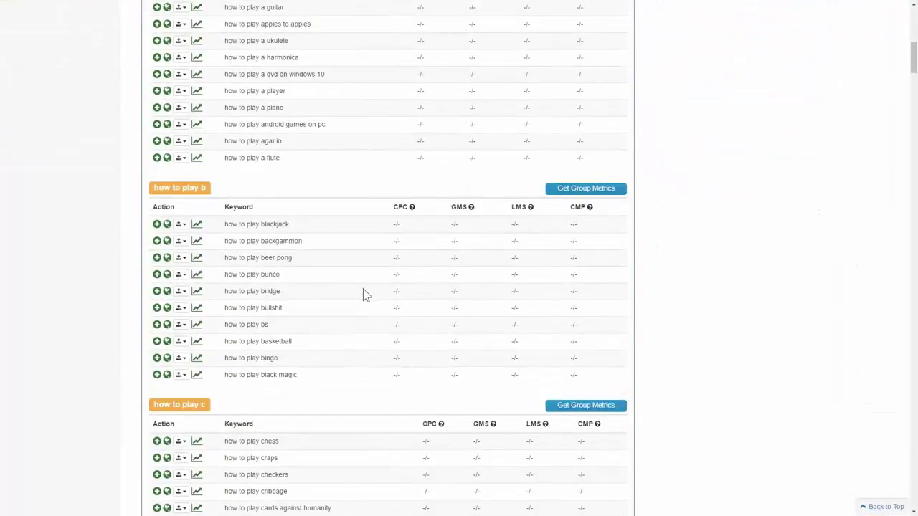
scroll(364, 294, "down", 4)
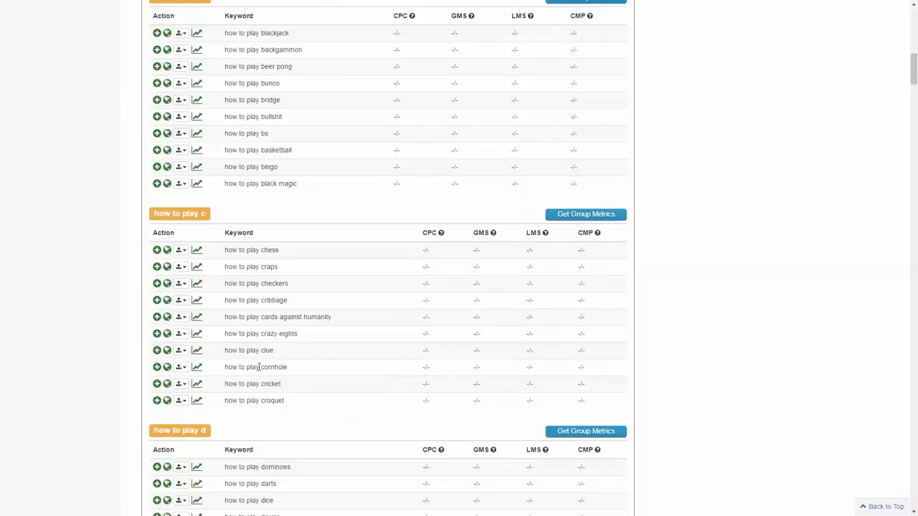
left_click(586, 217)
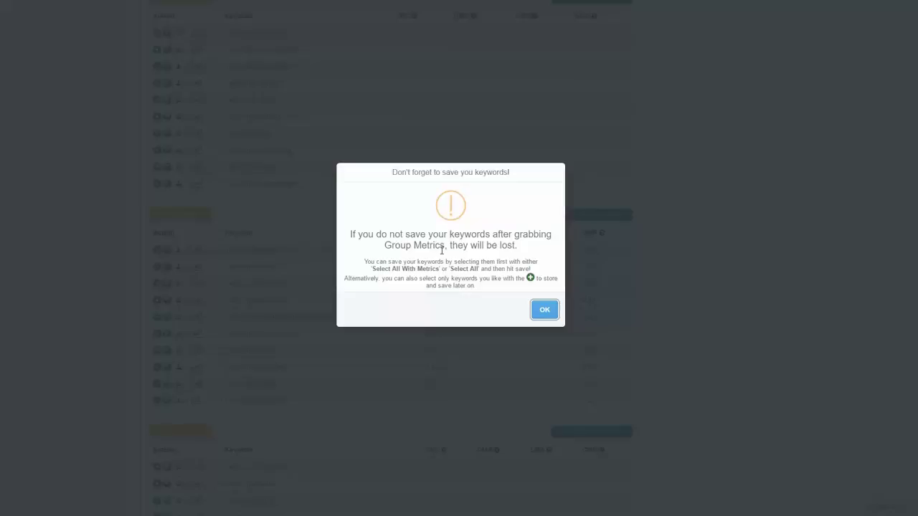
left_click(544, 310)
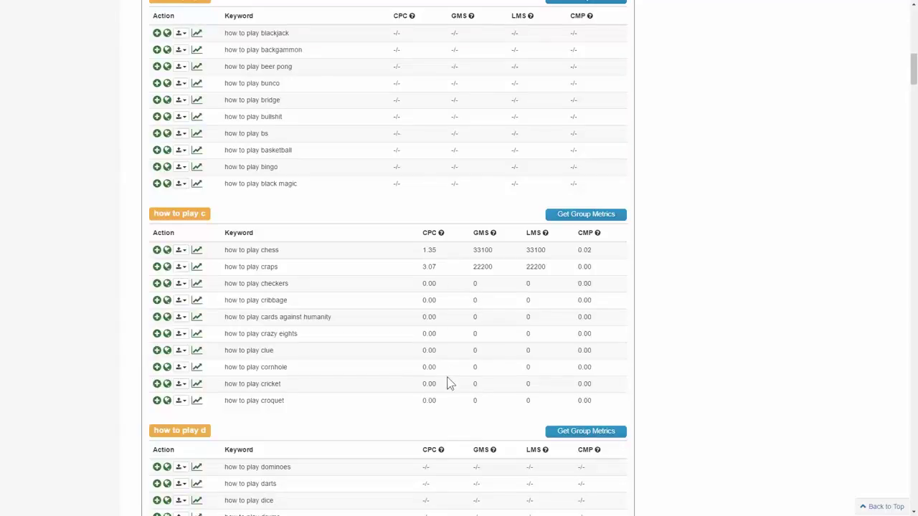
Select the chess, checkers and cards against humanity keywords in the "how to play c" group, then move and enlarge the Selected Keywords window.
left_click(157, 250)
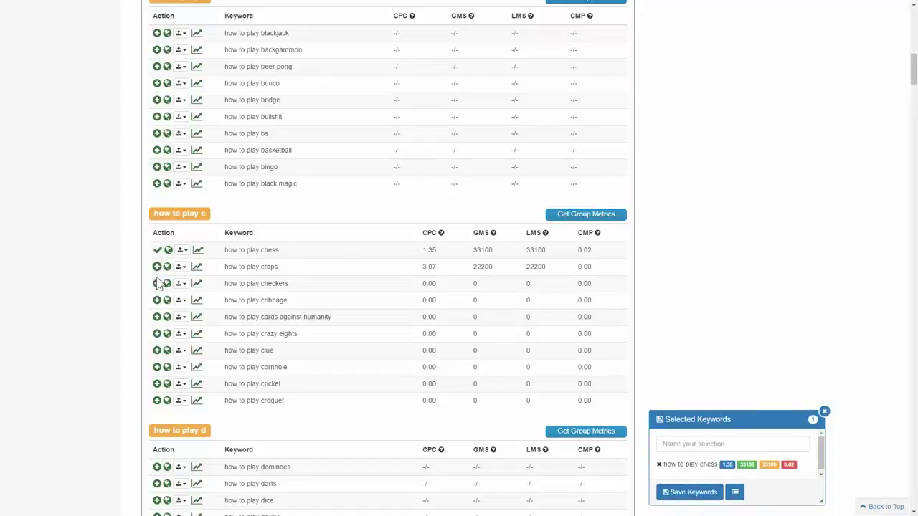
left_click(157, 283)
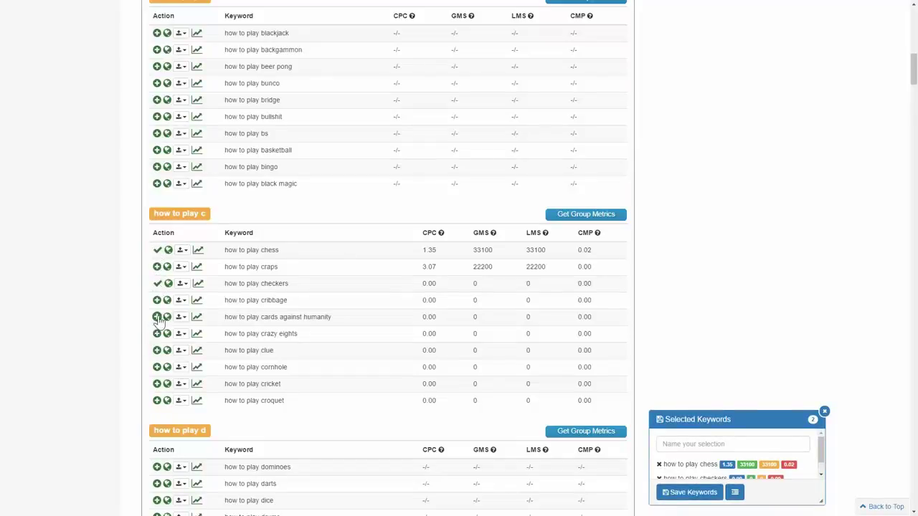
left_click(156, 317)
left_click_drag(732, 421, 740, 94)
left_click_drag(828, 180, 831, 297)
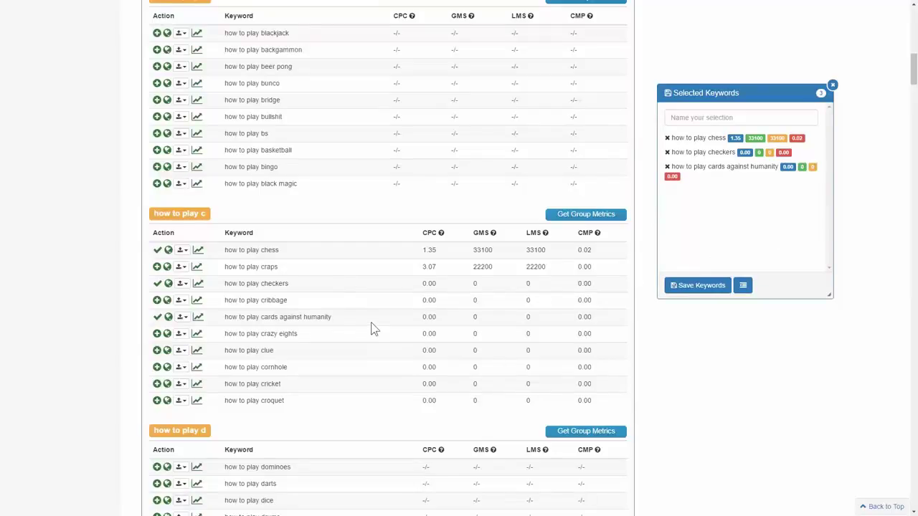
Add all suggested keywords that have metrics to the selection.
scroll(384, 327, "up", 4)
scroll(384, 327, "up", 4)
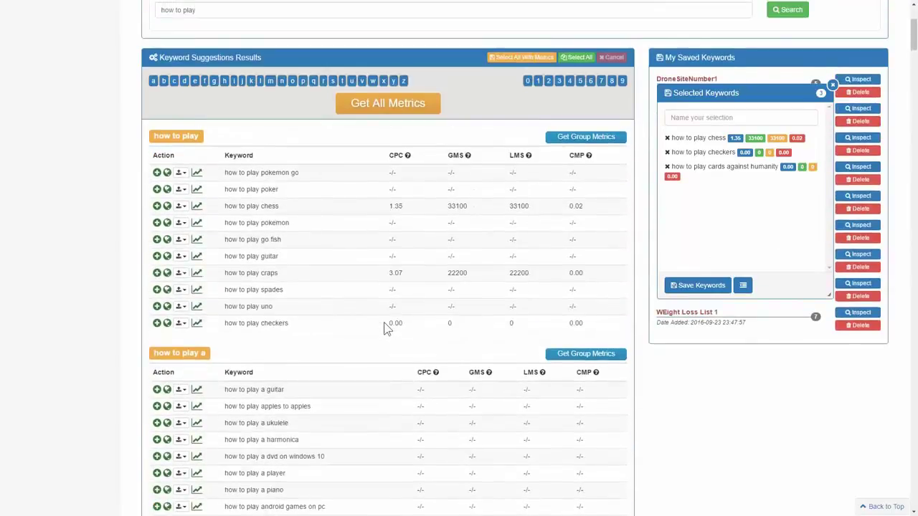
scroll(385, 324, "up", 1)
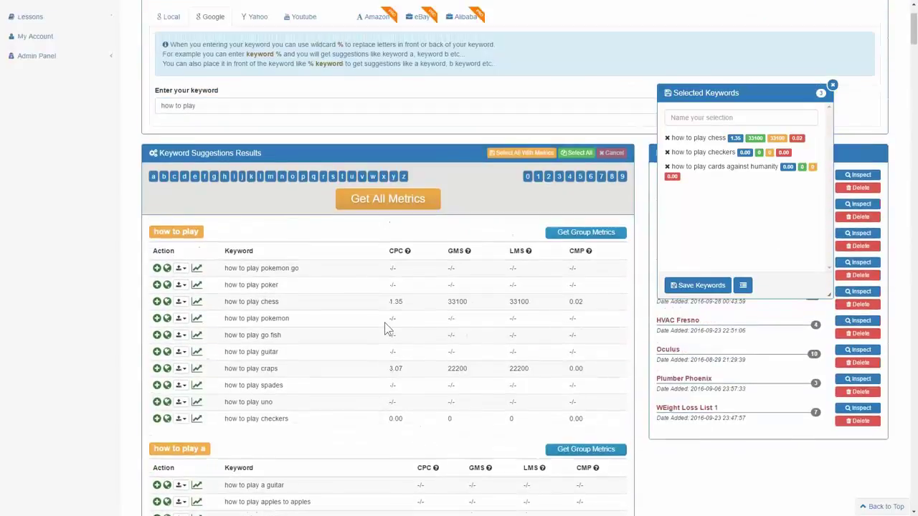
left_click(528, 159)
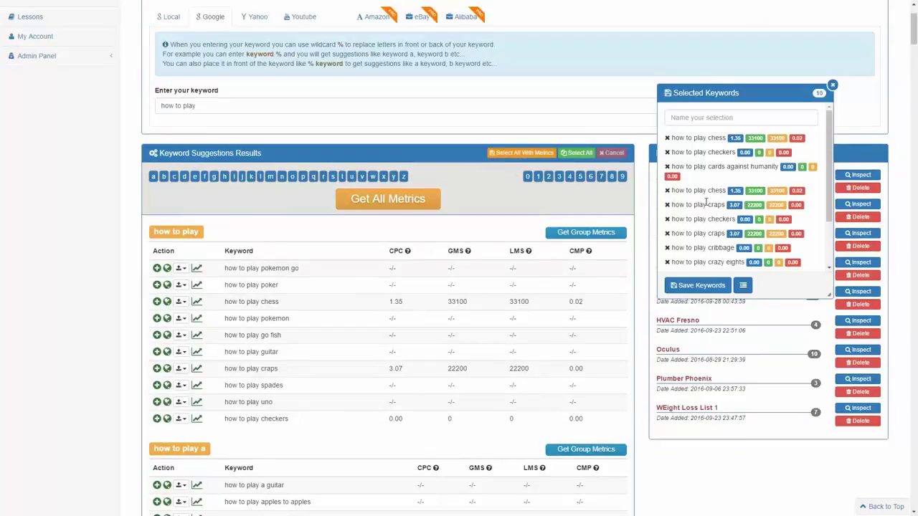
Name the keyword selection "How To Play Oct 7" and save it.
scroll(525, 318, "down", 3)
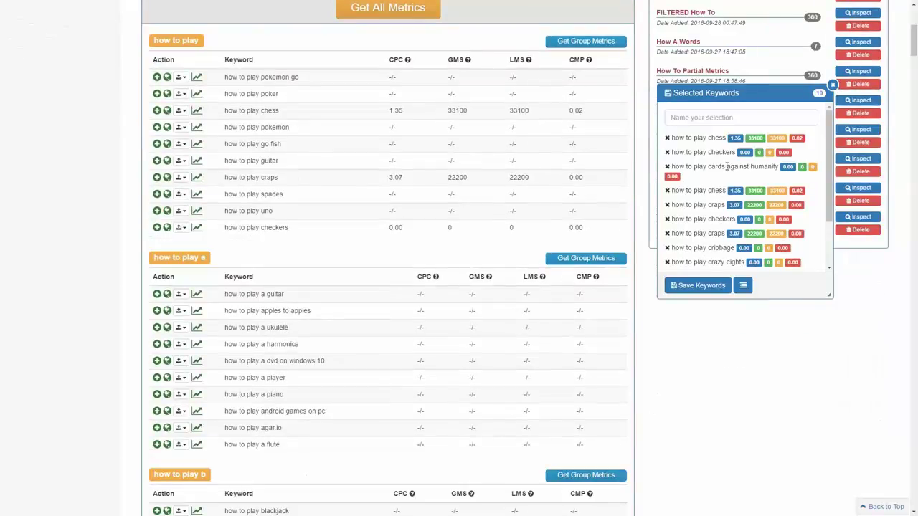
left_click(717, 122)
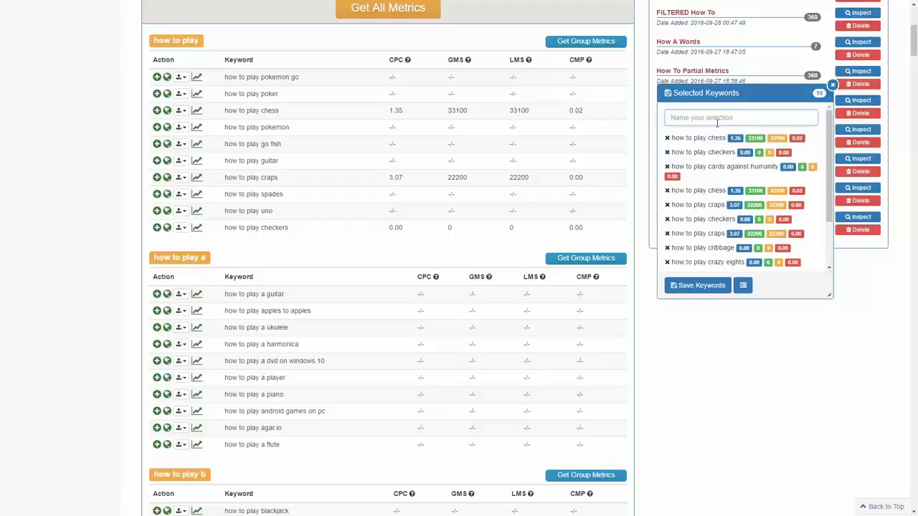
type("How To Play Cct 7")
left_click_drag(730, 117, 671, 118)
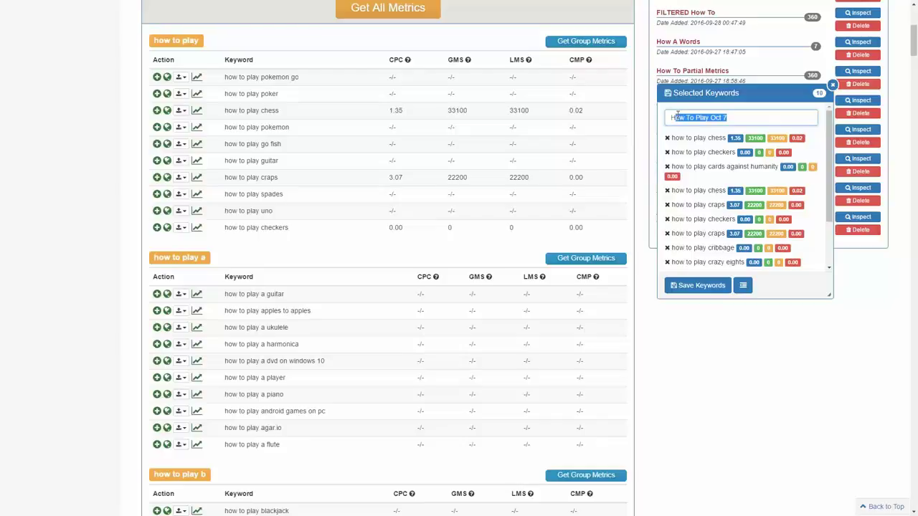
left_click(697, 287)
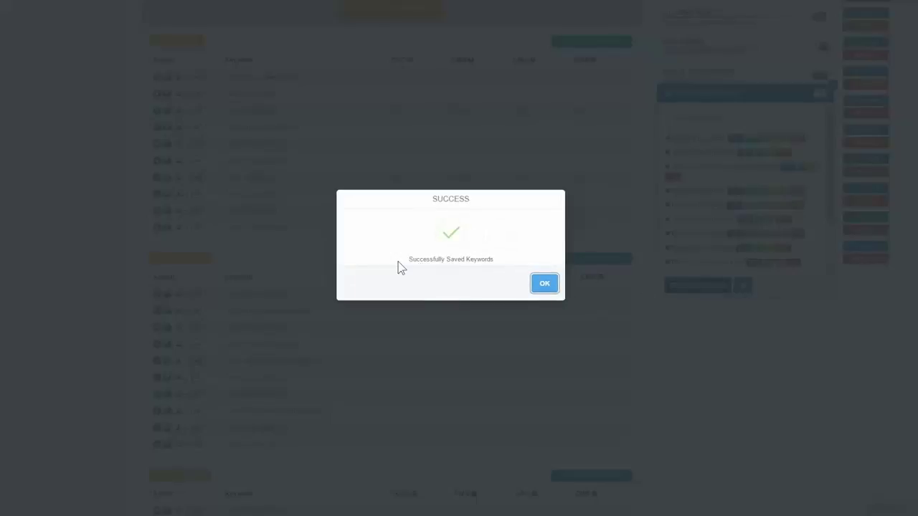
left_click_drag(398, 262, 524, 275)
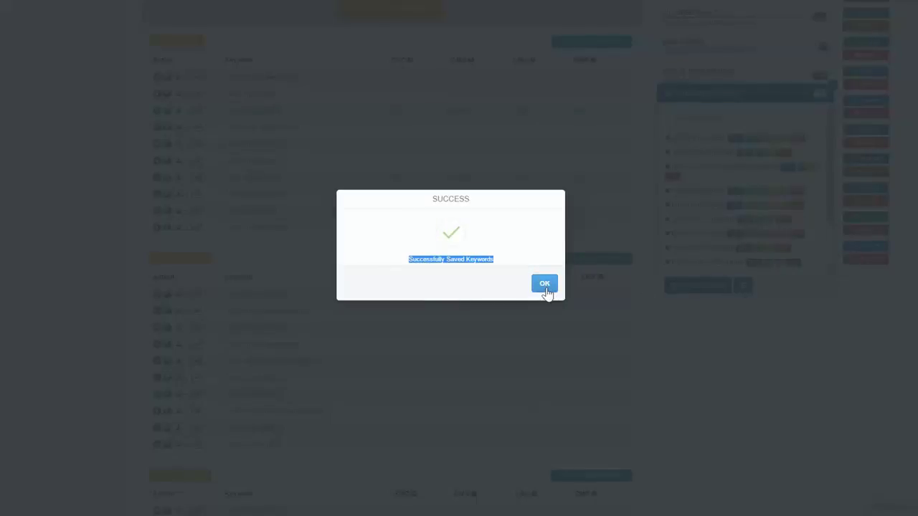
left_click(545, 285)
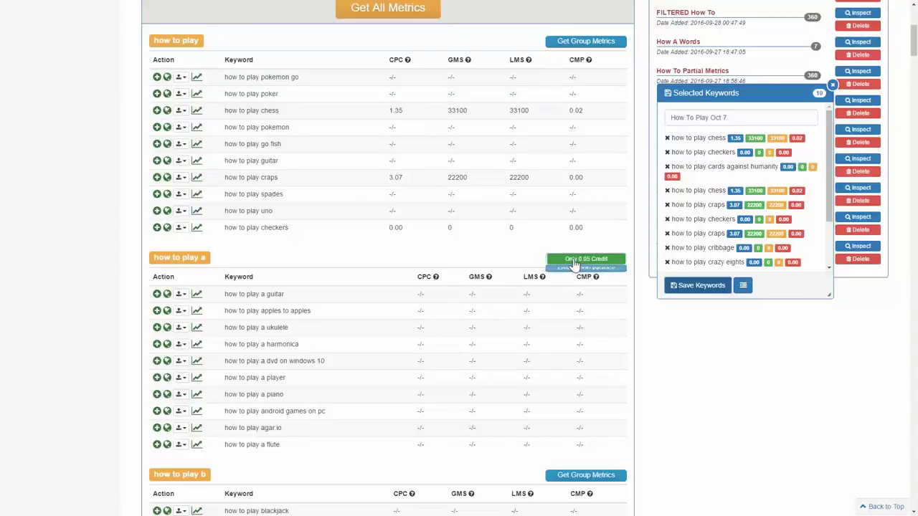
Review the keyword groups and close the Selected Keywords window.
scroll(477, 334, "down", 3)
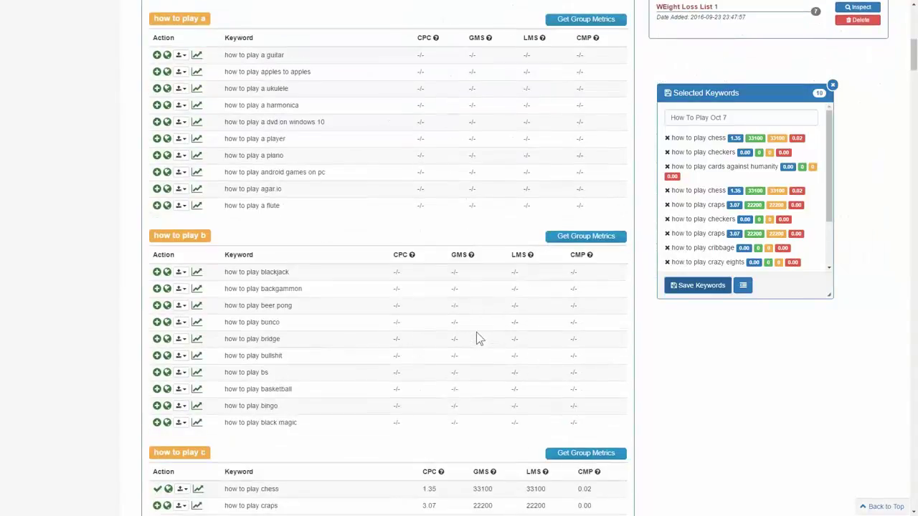
scroll(478, 335, "down", 4)
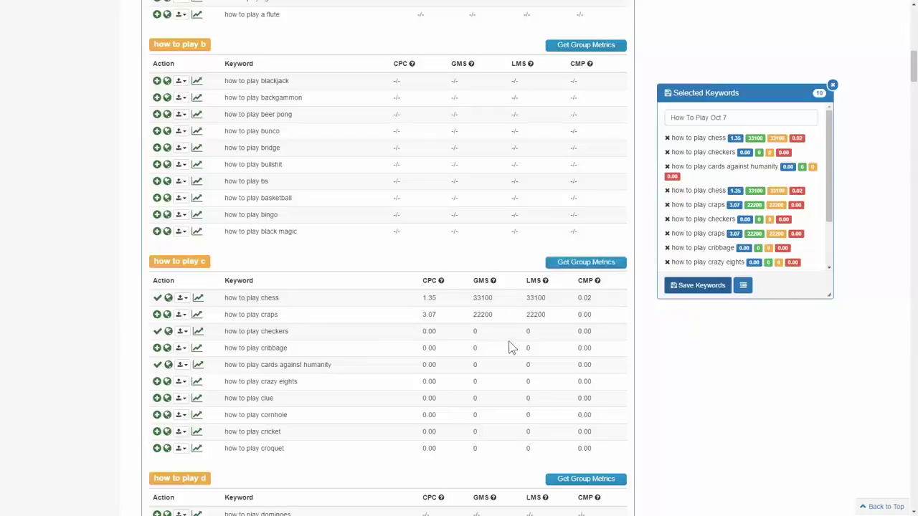
scroll(459, 303, "up", 10)
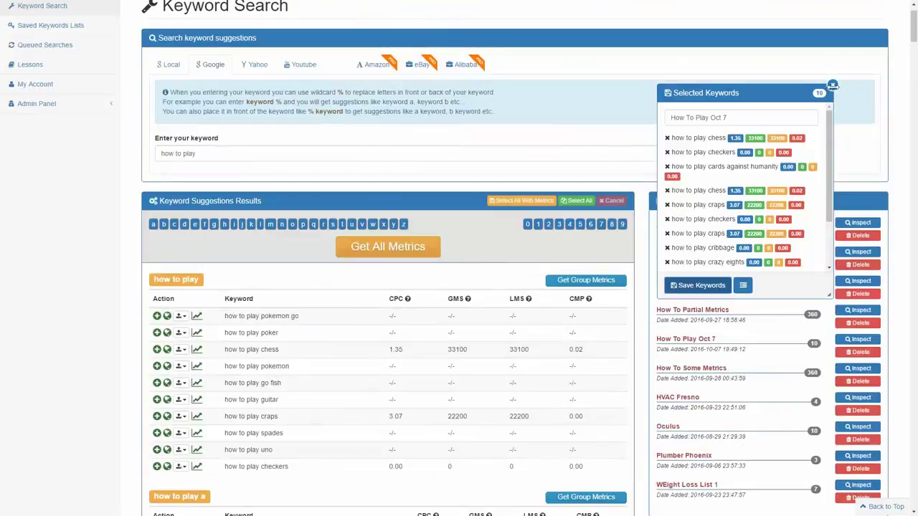
left_click(834, 86)
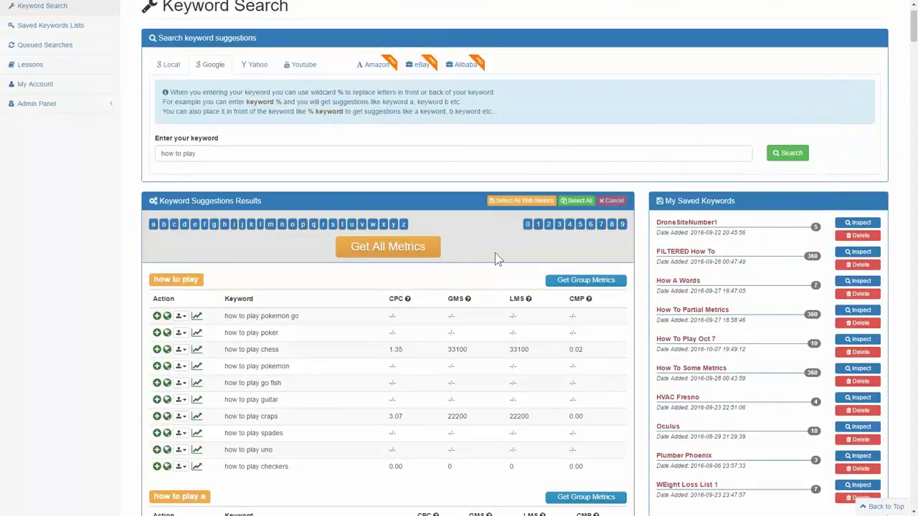
scroll(471, 334, "up", 1)
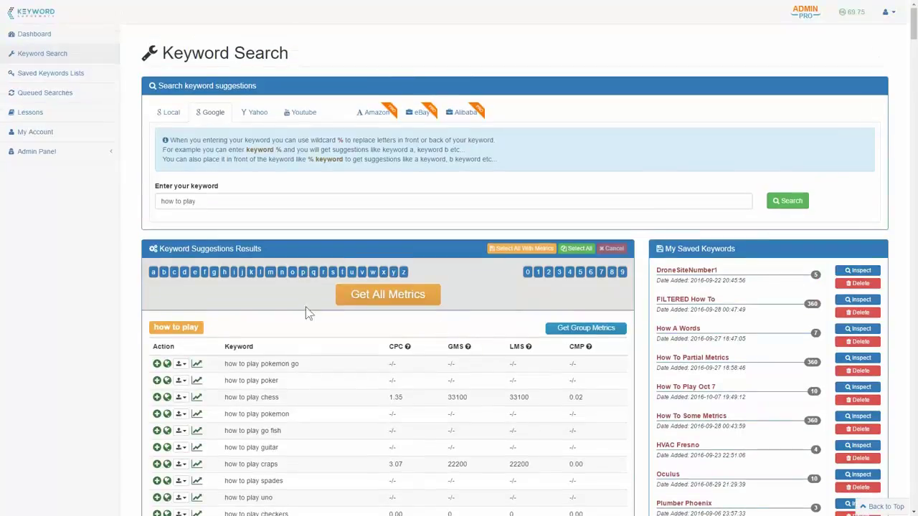
Open the queued searches and inspect the keyword metrics of the newest "how to play" search.
left_click(41, 101)
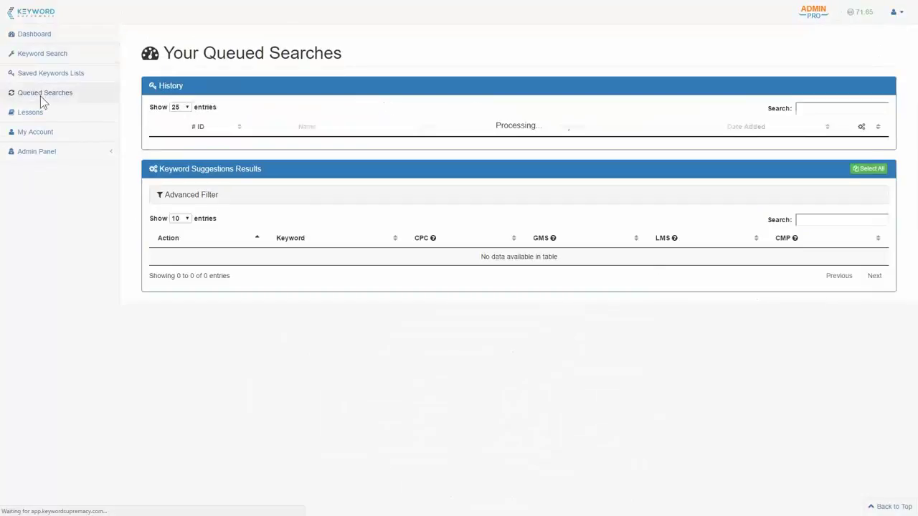
scroll(362, 201, "down", 4)
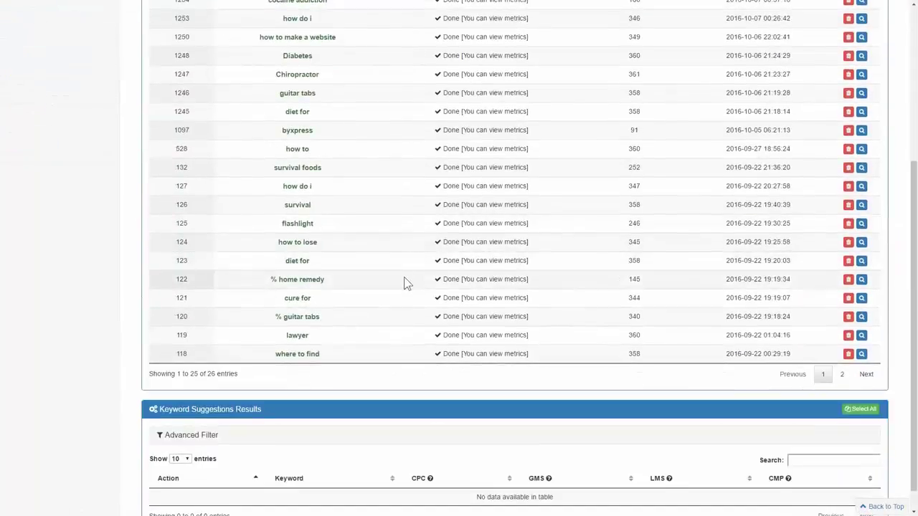
scroll(406, 279, "up", 3)
scroll(395, 273, "up", 1)
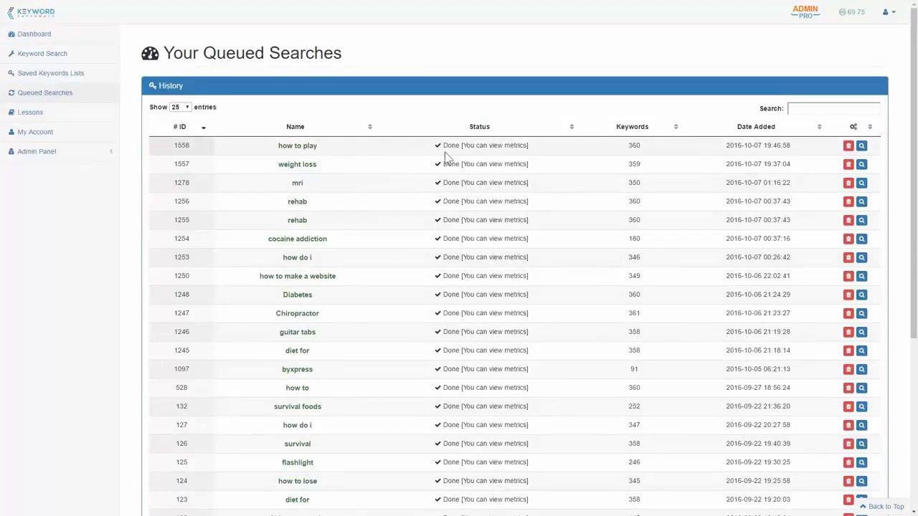
left_click(862, 147)
scroll(610, 237, "down", 9)
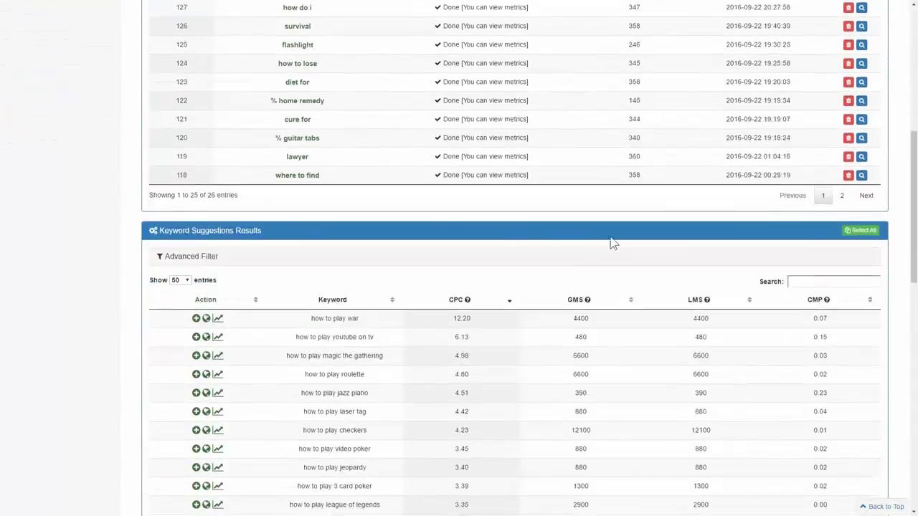
scroll(534, 287, "up", 7)
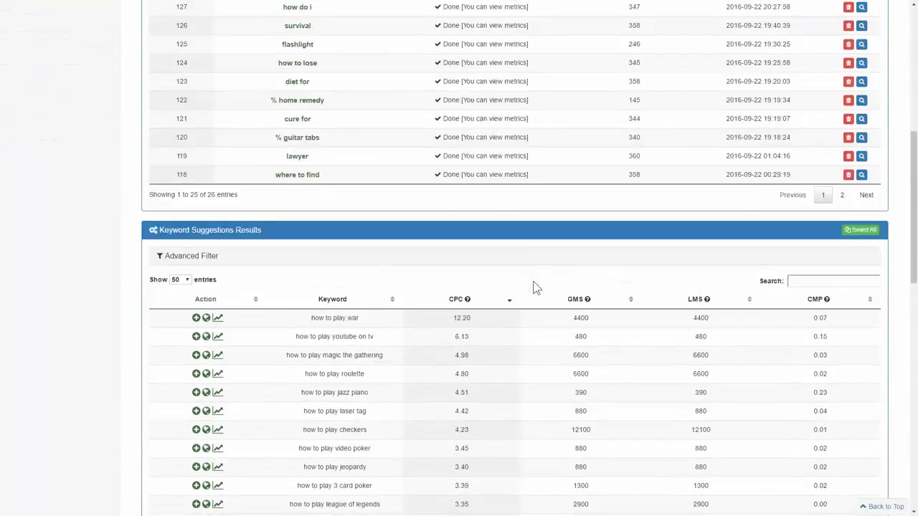
scroll(535, 287, "up", 2)
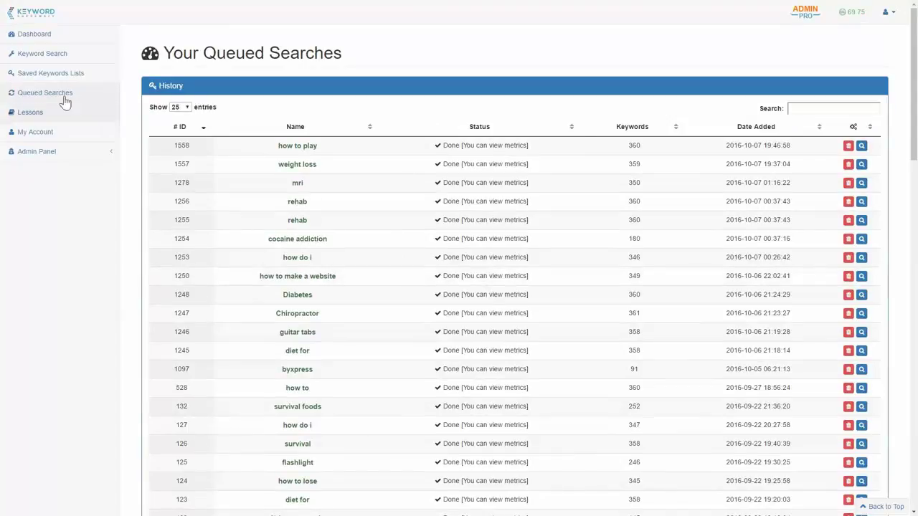
Start a new local keyword search for "hvac" with Alberta as the state/province.
left_click(49, 56)
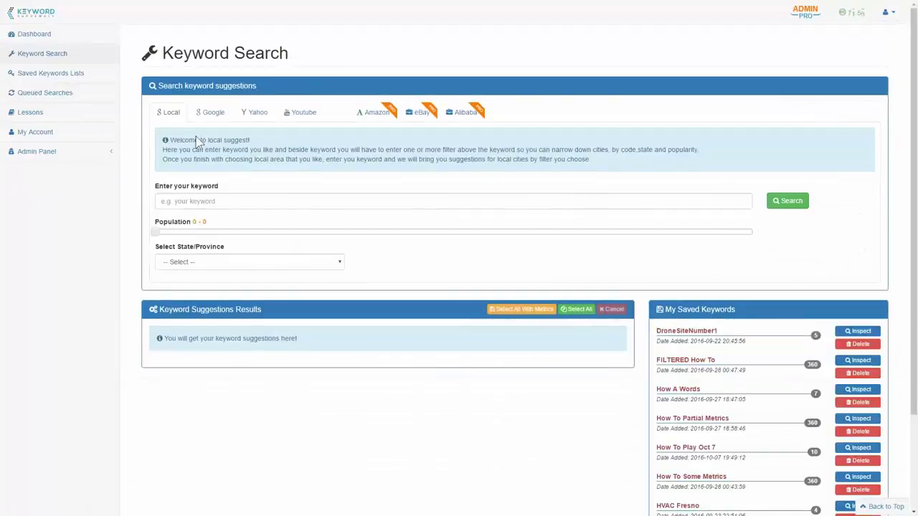
left_click(235, 204)
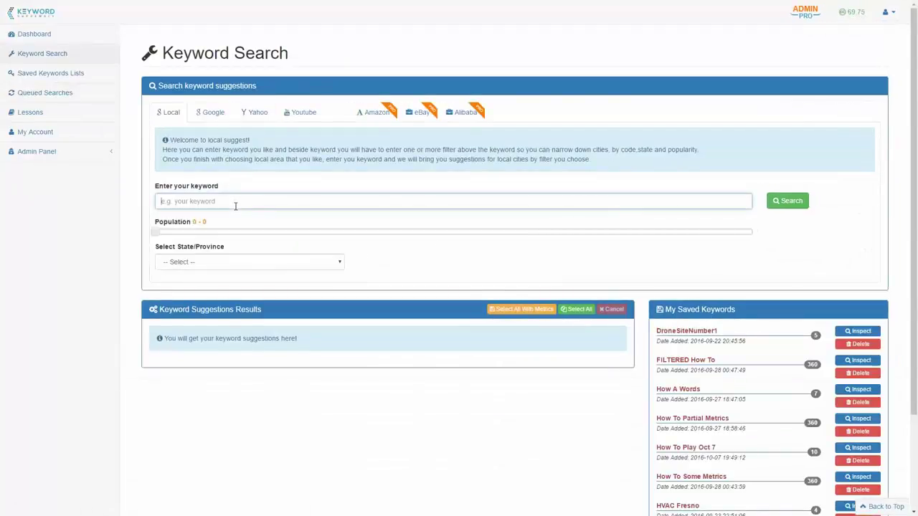
type("hvac")
left_click(259, 267)
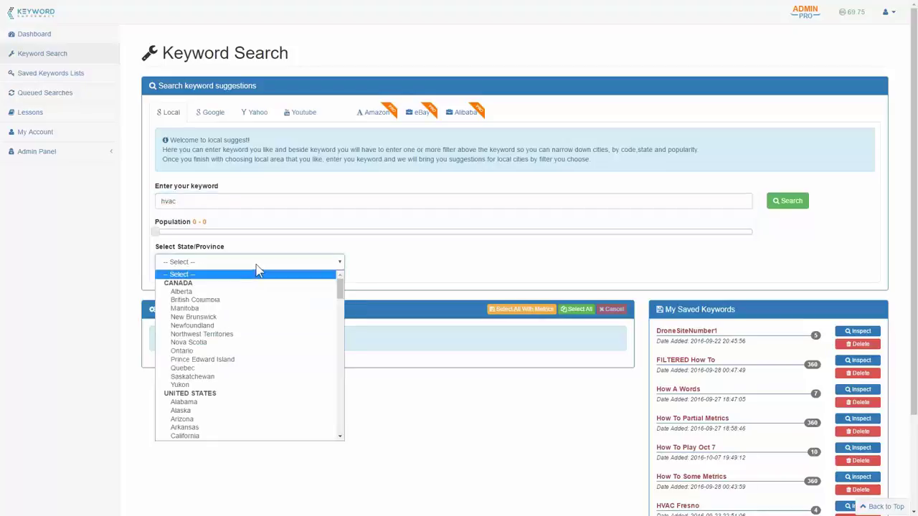
left_click(223, 294)
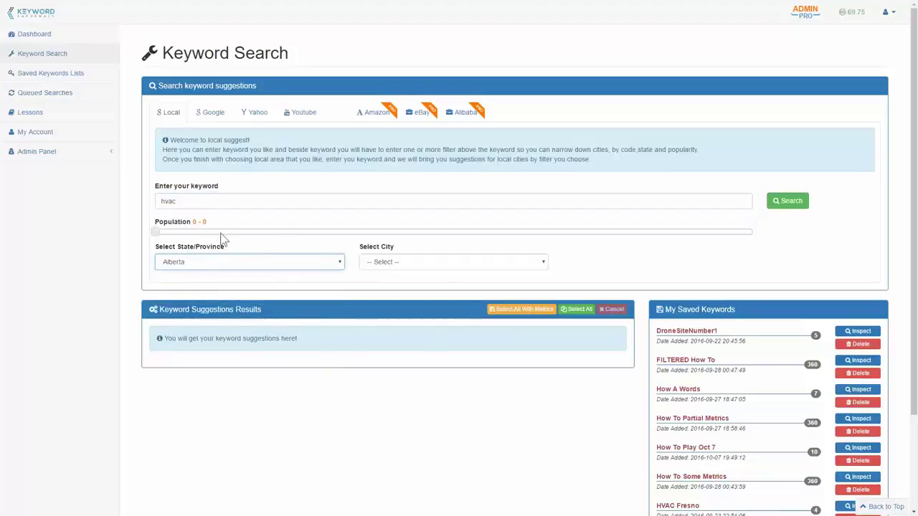
Try to run the local search with the population range set to 230000 - 830000.
left_click_drag(156, 233, 405, 256)
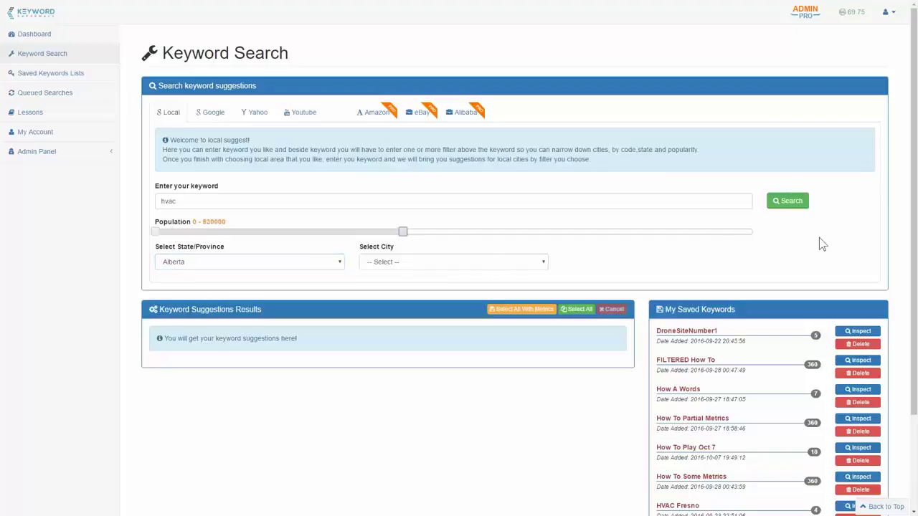
left_click_drag(155, 235, 223, 251)
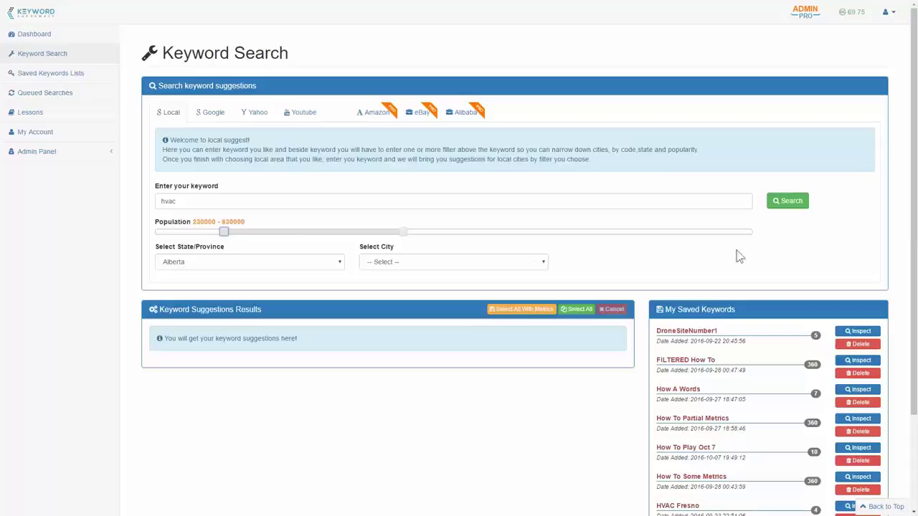
left_click(795, 202)
left_click(536, 290)
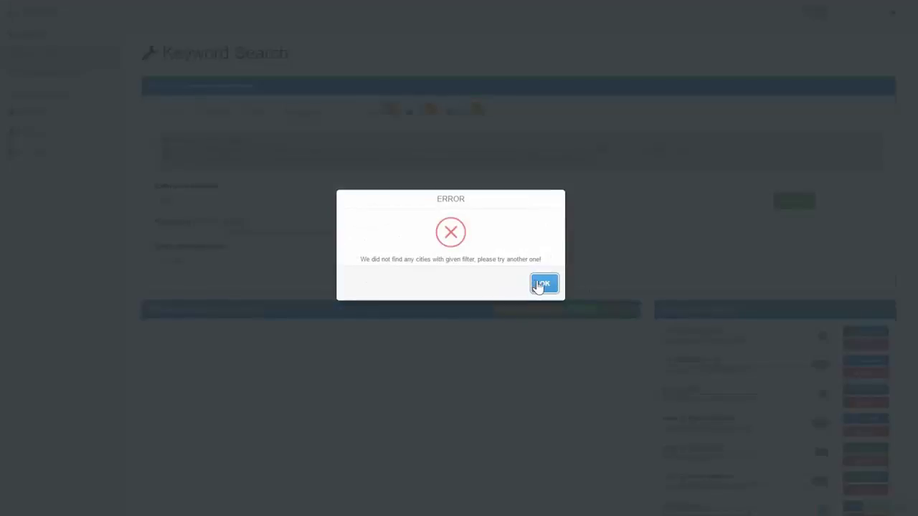
left_click(543, 284)
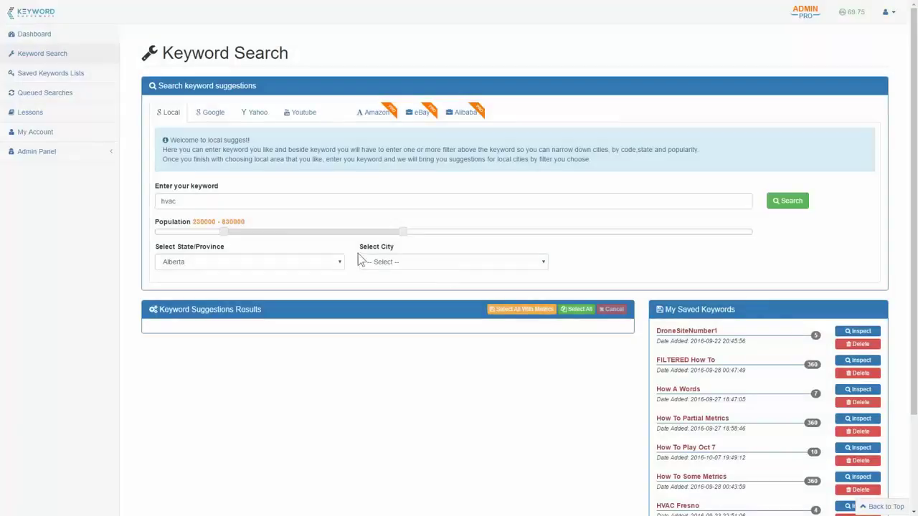
Widen the population range to 120000 - 1450000 and run the local search, accepting the high range.
left_click_drag(402, 233, 587, 233)
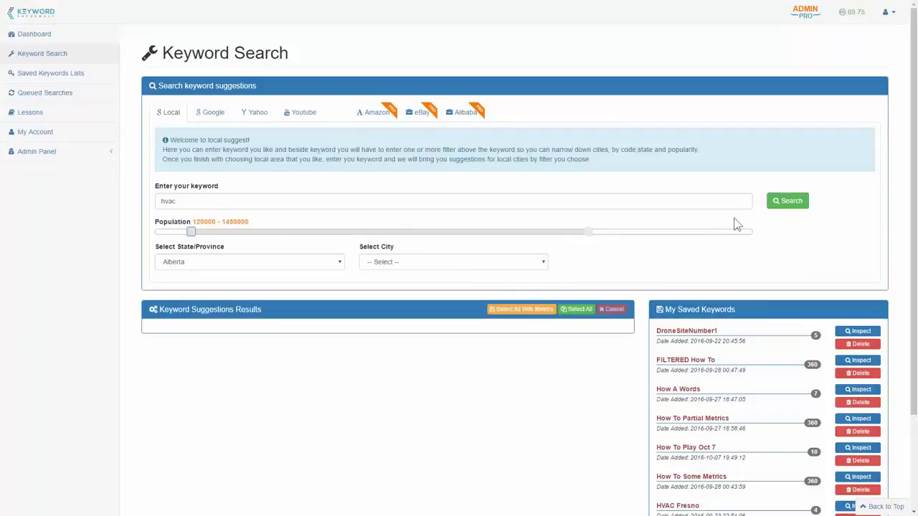
left_click(802, 206)
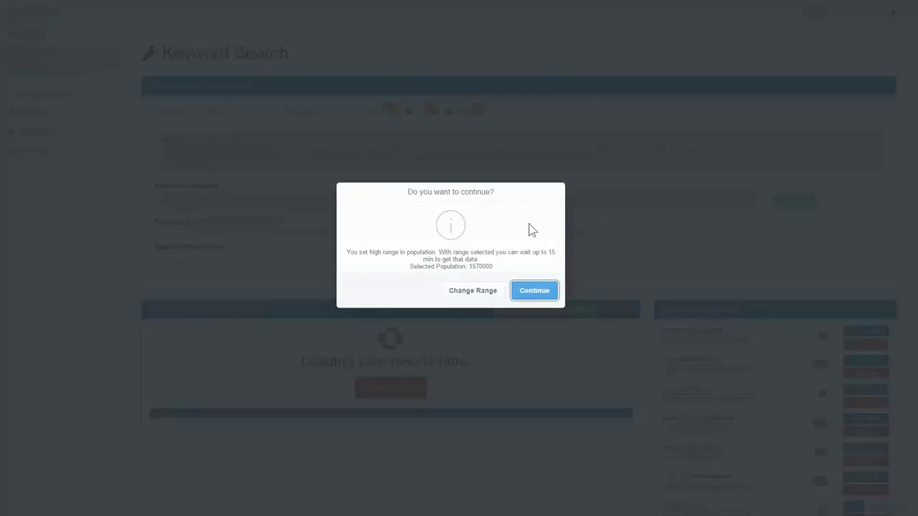
left_click(546, 292)
scroll(440, 278, "down", 2)
scroll(441, 278, "down", 6)
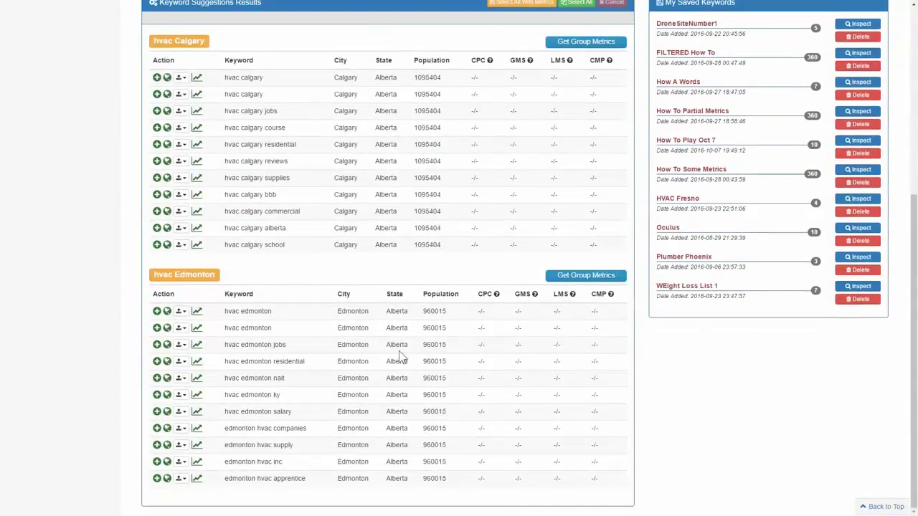
Retrieve the group metrics for the hvac Calgary keyword suggestions and dismiss the save reminder.
scroll(384, 355, "up", 2)
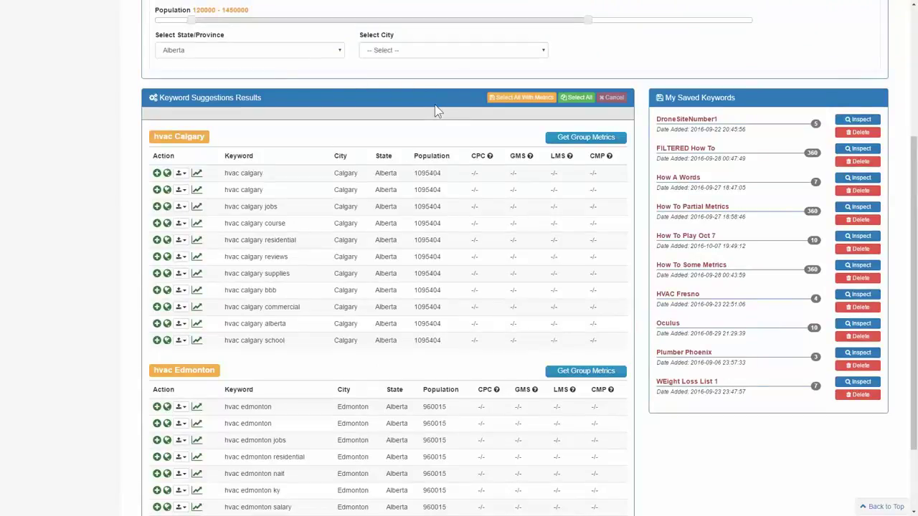
scroll(448, 246, "down", 2)
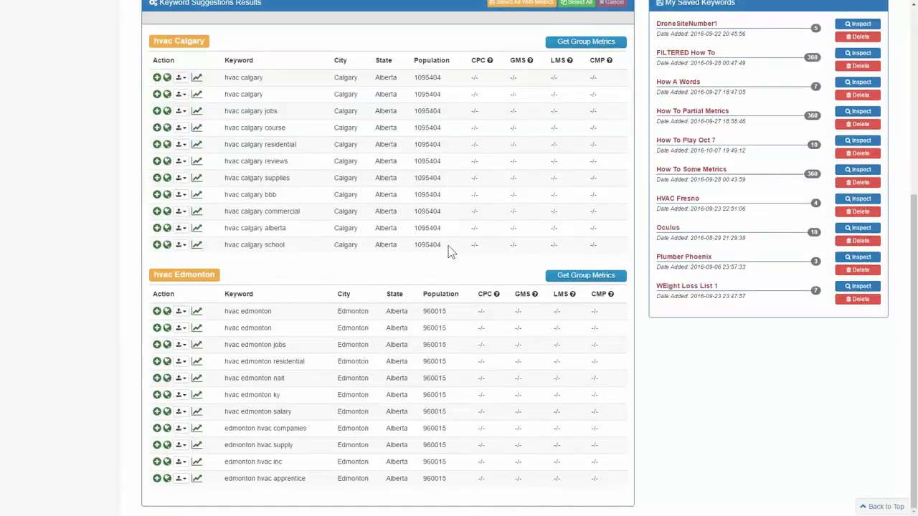
scroll(449, 246, "up", 2)
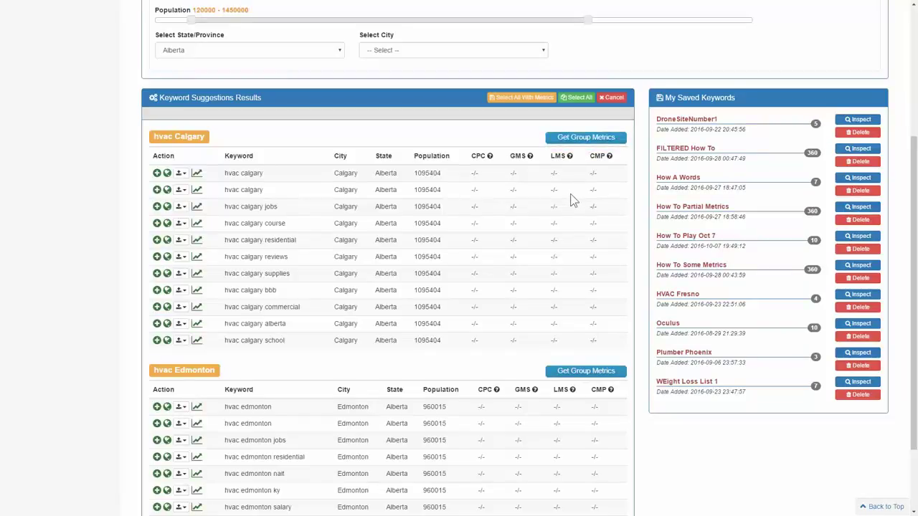
left_click(579, 140)
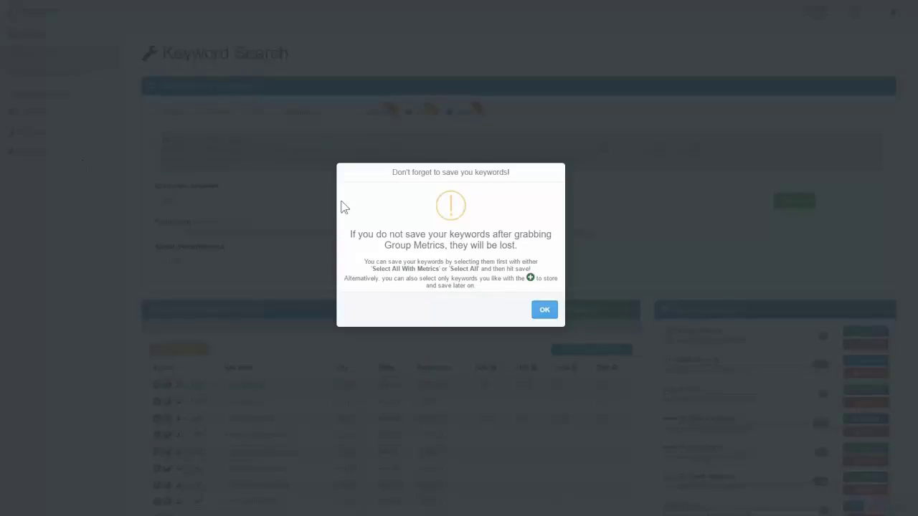
left_click(545, 311)
Add the first "hvac calgary" keyword to the selection, followed by all suggestions that have metrics.
scroll(531, 229, "down", 3)
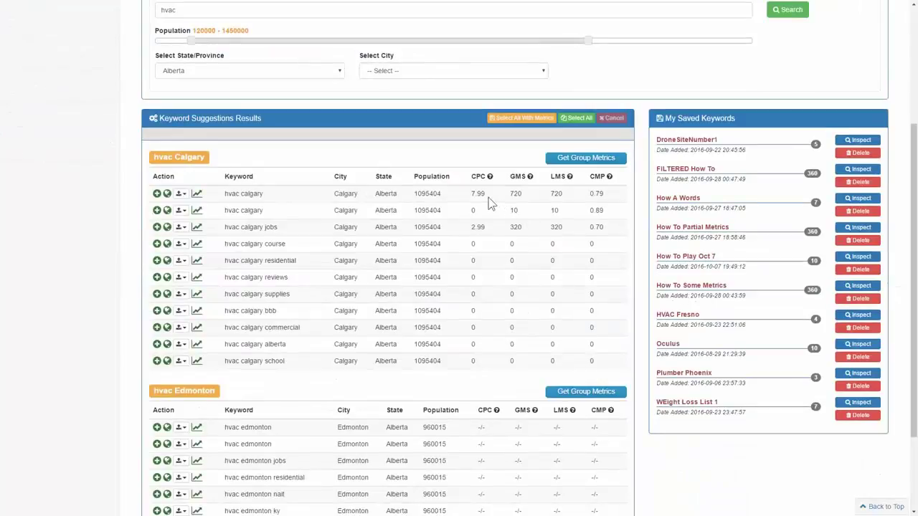
left_click(157, 193)
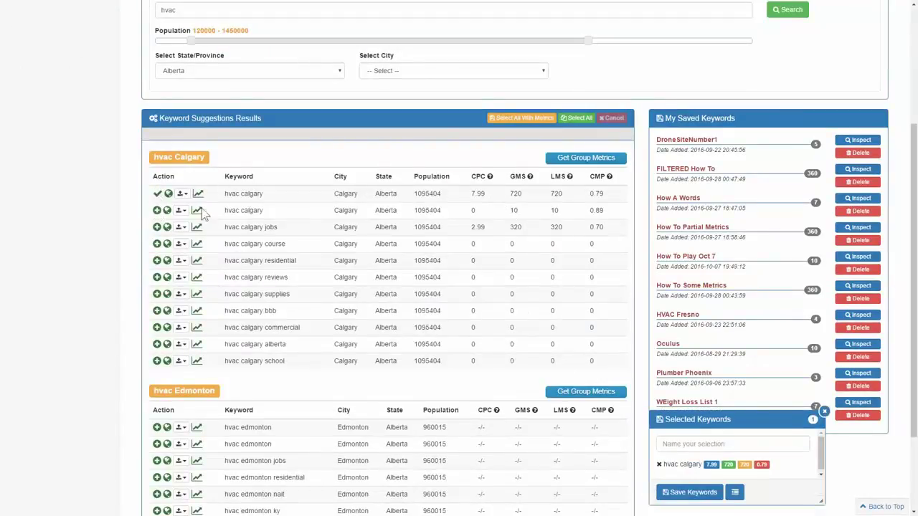
scroll(487, 229, "up", 1)
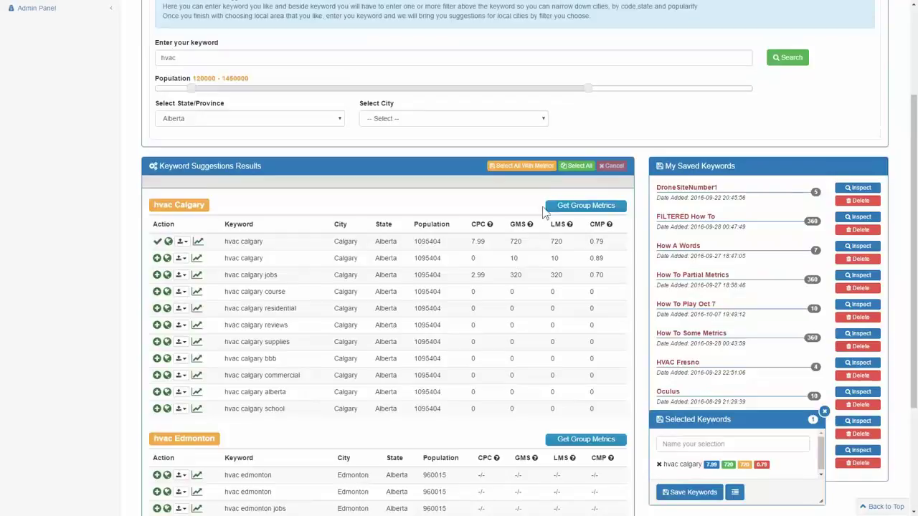
left_click(524, 170)
Reposition and enlarge the Selected Keywords window, and save the selection under the name "HVAC Alberta".
left_click_drag(746, 418, 760, 115)
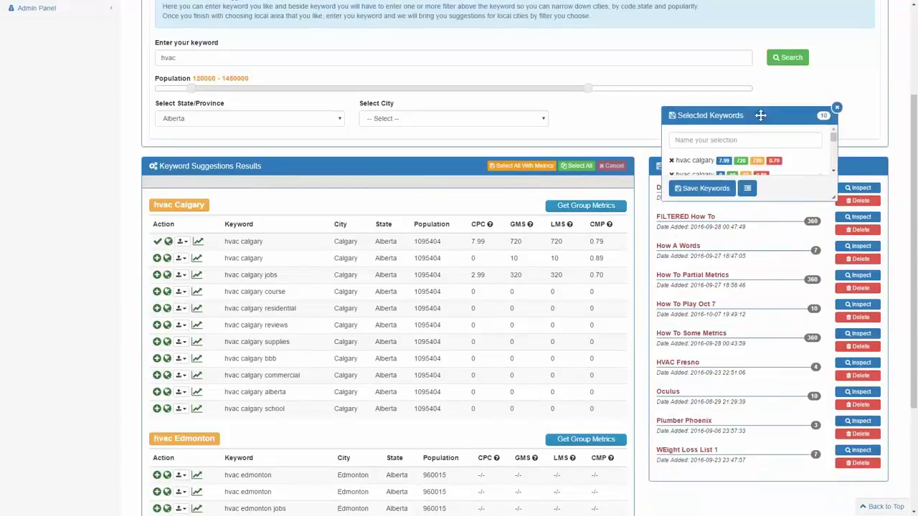
left_click_drag(832, 198, 840, 304)
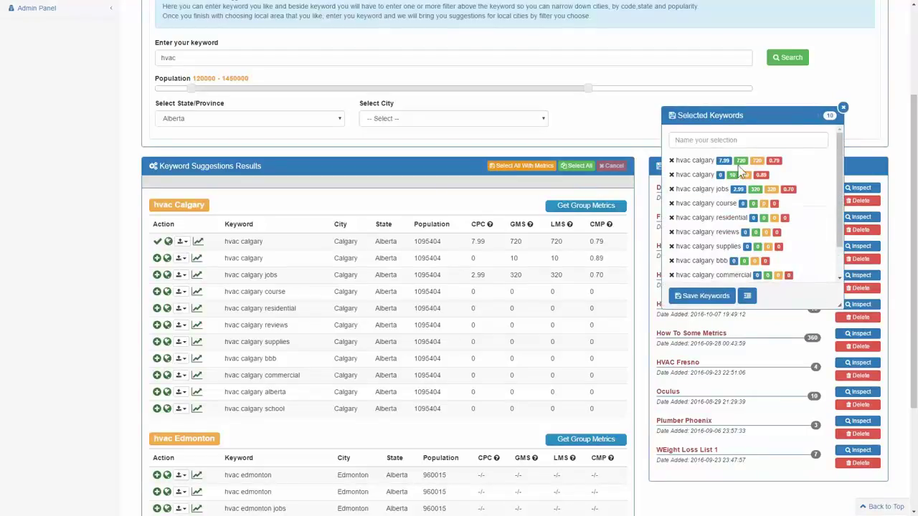
left_click(736, 140)
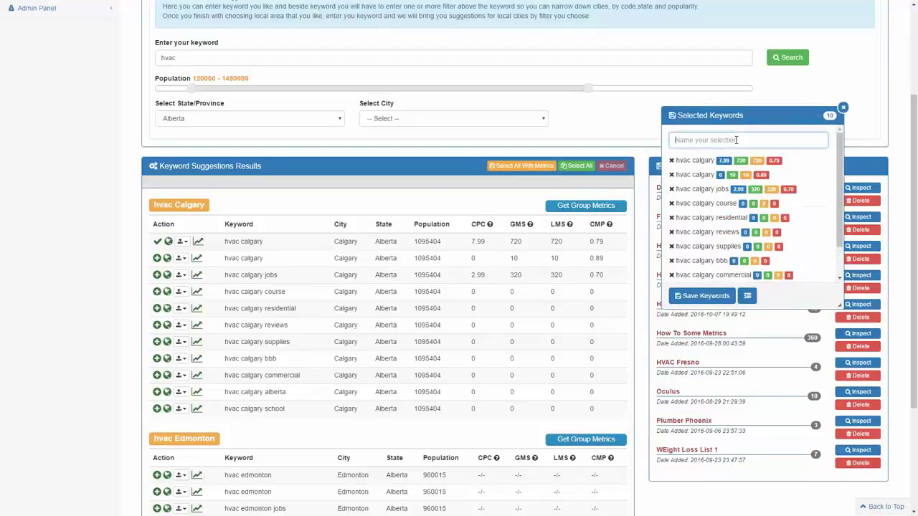
type("HVAC Alberta")
left_click(710, 302)
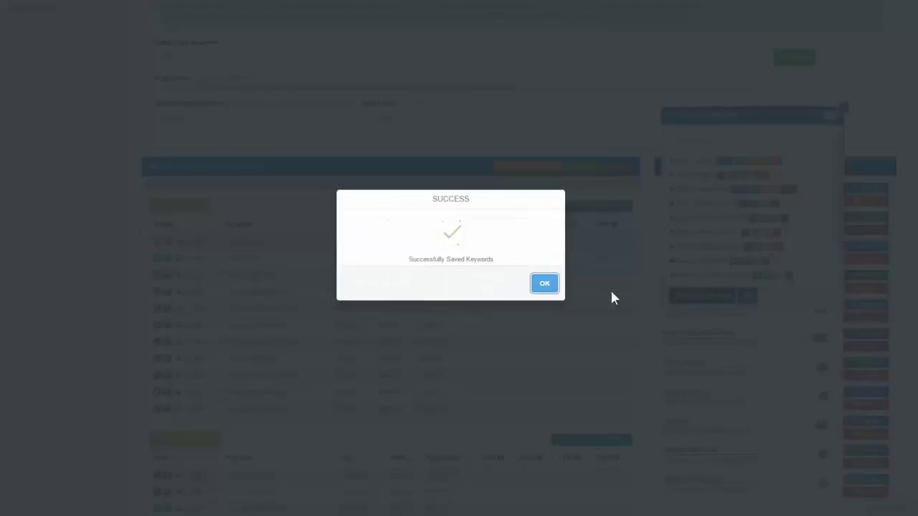
left_click(546, 284)
Open the saved keywords lists and review the saved keyword groups with their metrics.
scroll(255, 277, "up", 3)
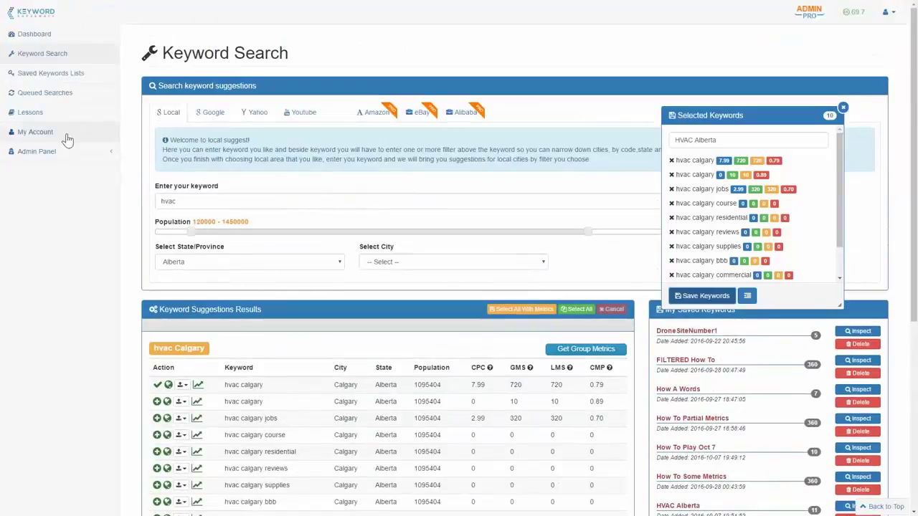
left_click(47, 74)
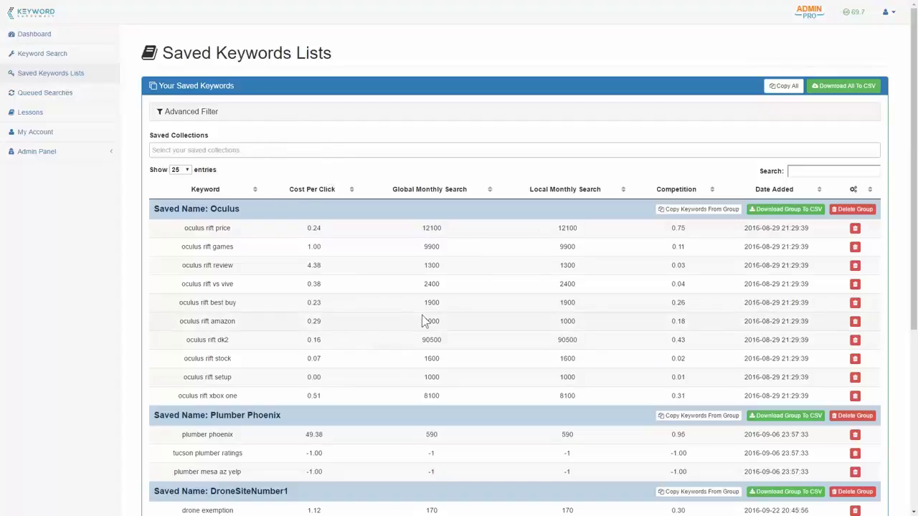
scroll(423, 321, "down", 3)
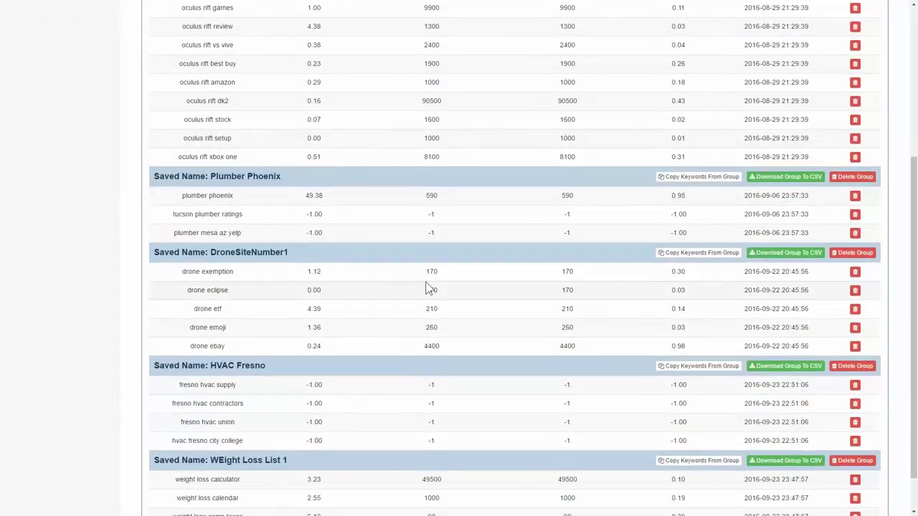
scroll(426, 287, "down", 1)
scroll(390, 337, "up", 3)
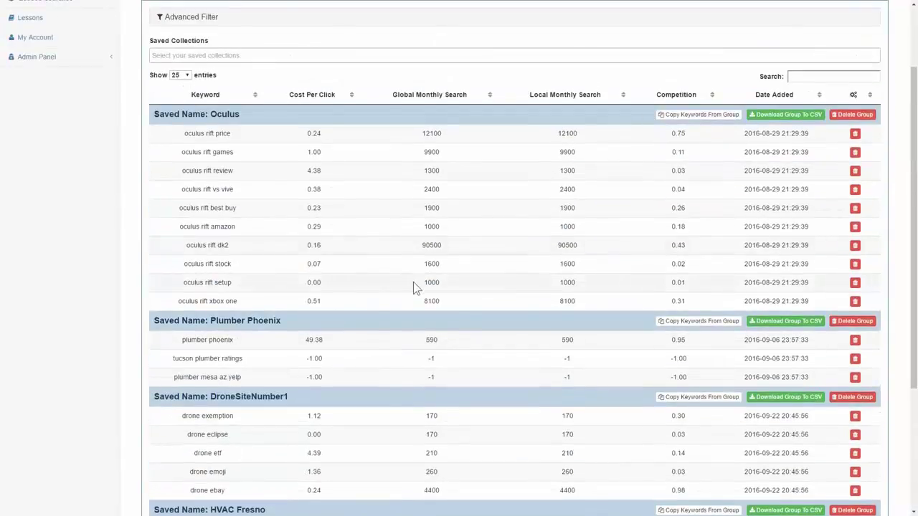
scroll(423, 279, "up", 2)
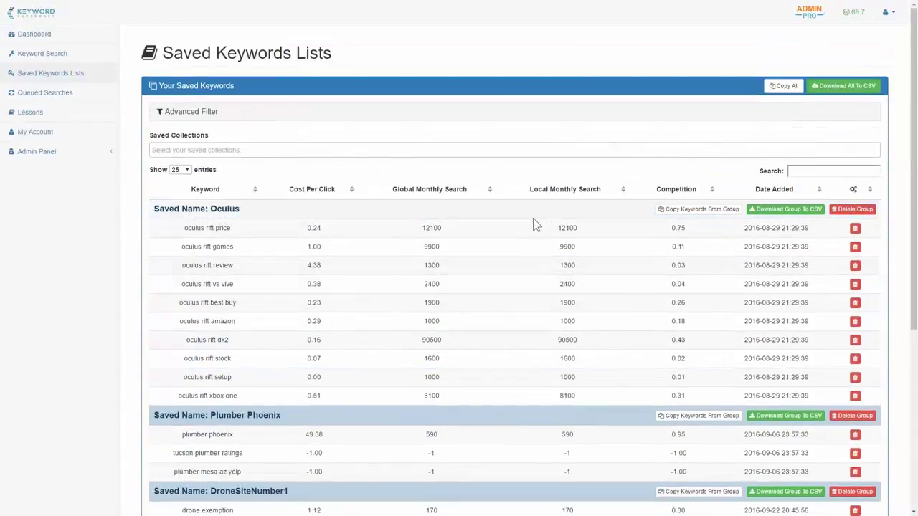